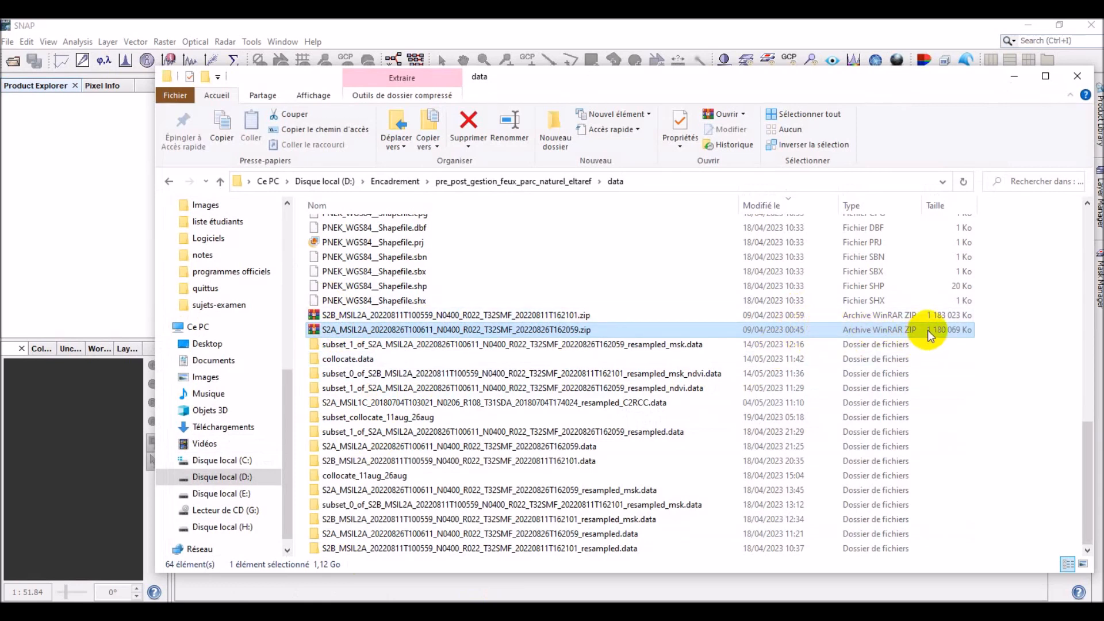
# - Load S2A_MSIL2A_20220826T100611_N0400_R022_T32SMF_20220826T162059.zip from the data folder into SNAP and expand the product's Bands group
pyautogui.moveTo(317, 333); pyautogui.dragTo(82, 183)
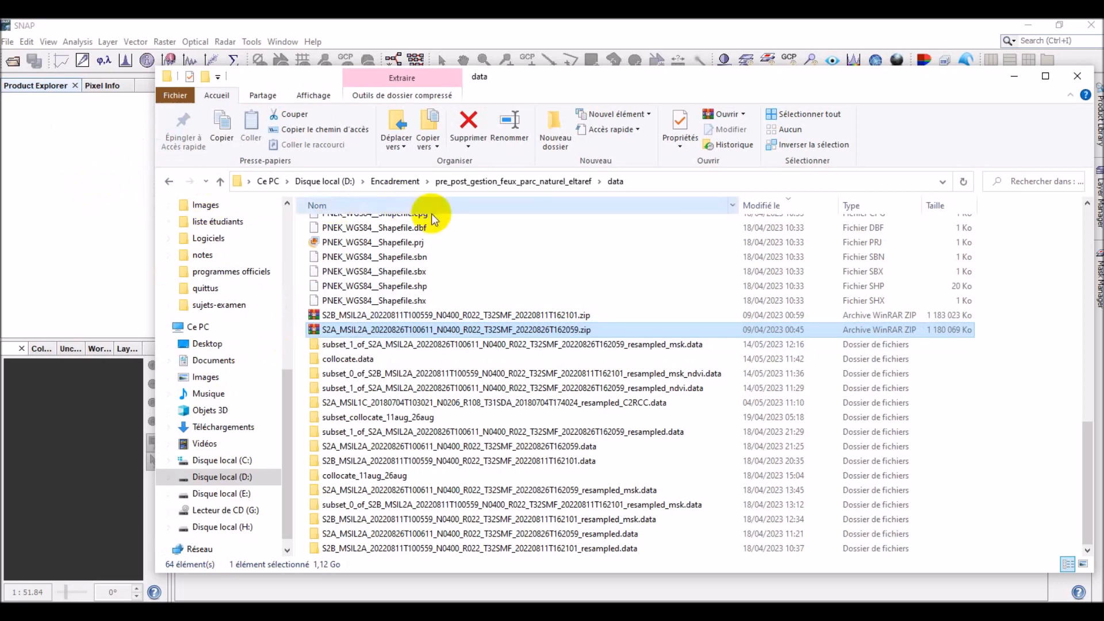
pyautogui.click(1013, 78)
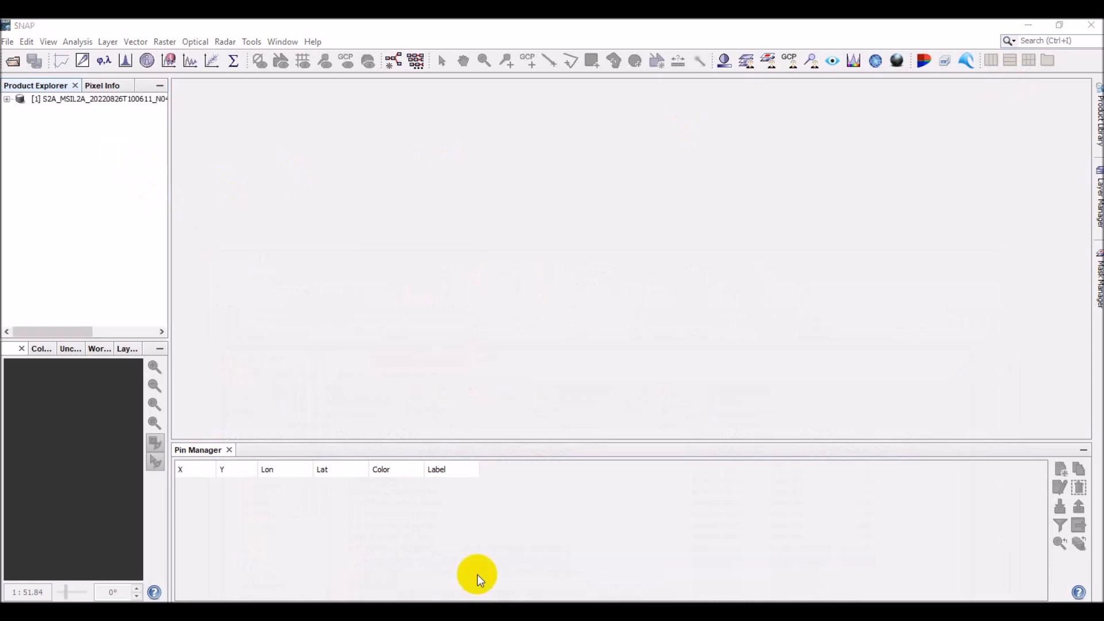
pyautogui.click(7, 99)
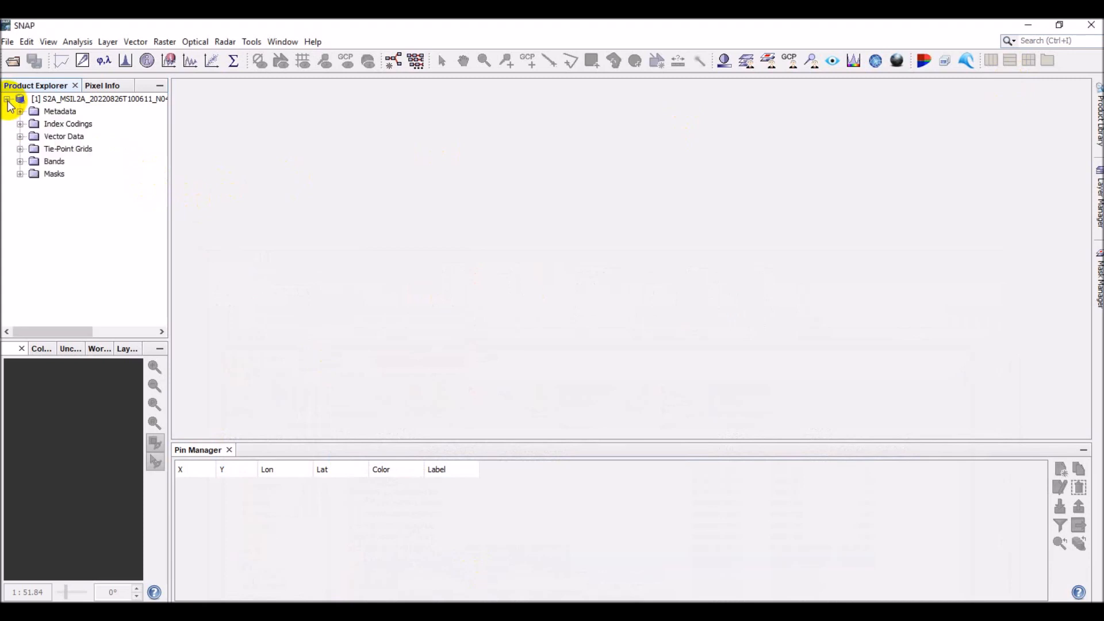
pyautogui.click(21, 161)
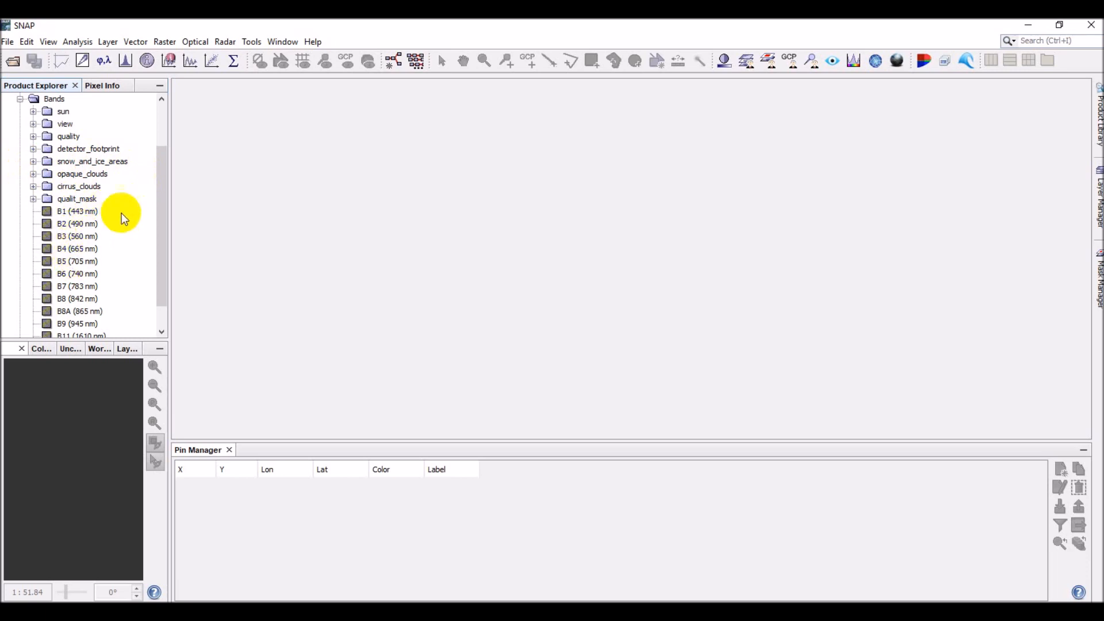
pyautogui.moveTo(160, 192); pyautogui.dragTo(163, 143)
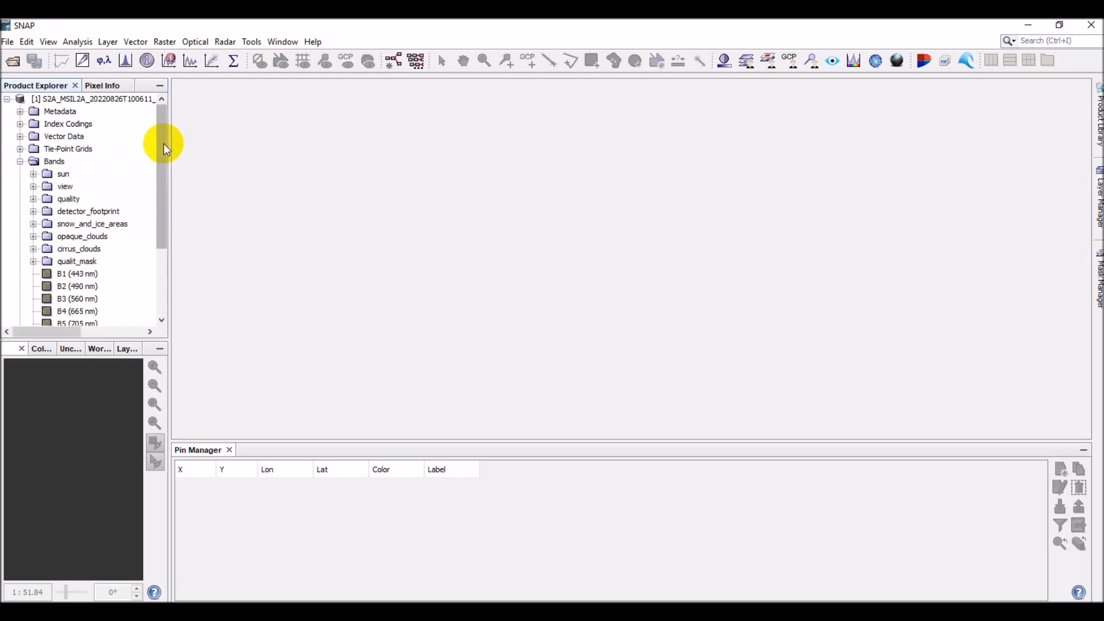
# - Open an RGB image of the loaded product with the Sentinel 2 MSI Natural Colors profile, using B4, B3 and B2
pyautogui.click(102, 99)
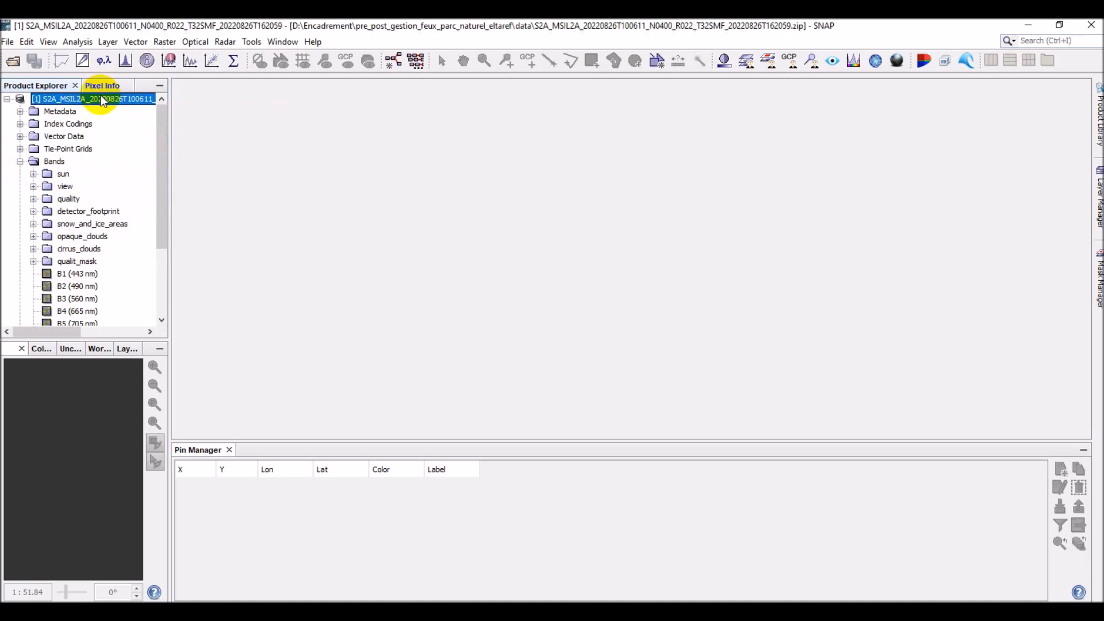
pyautogui.rightClick(102, 99)
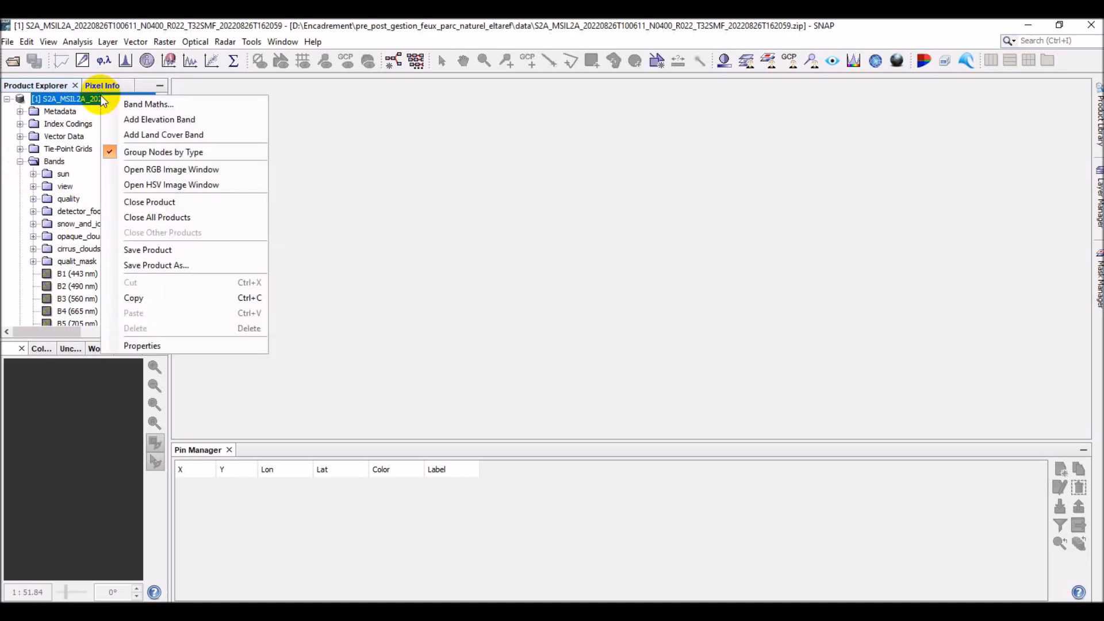
pyautogui.click(141, 170)
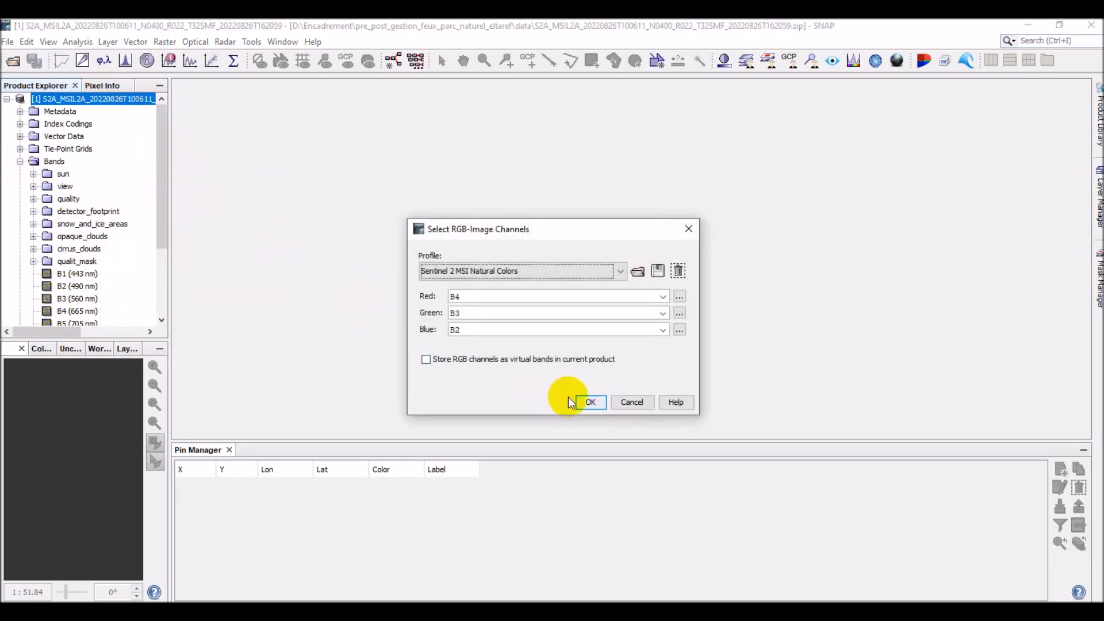
pyautogui.click(661, 296)
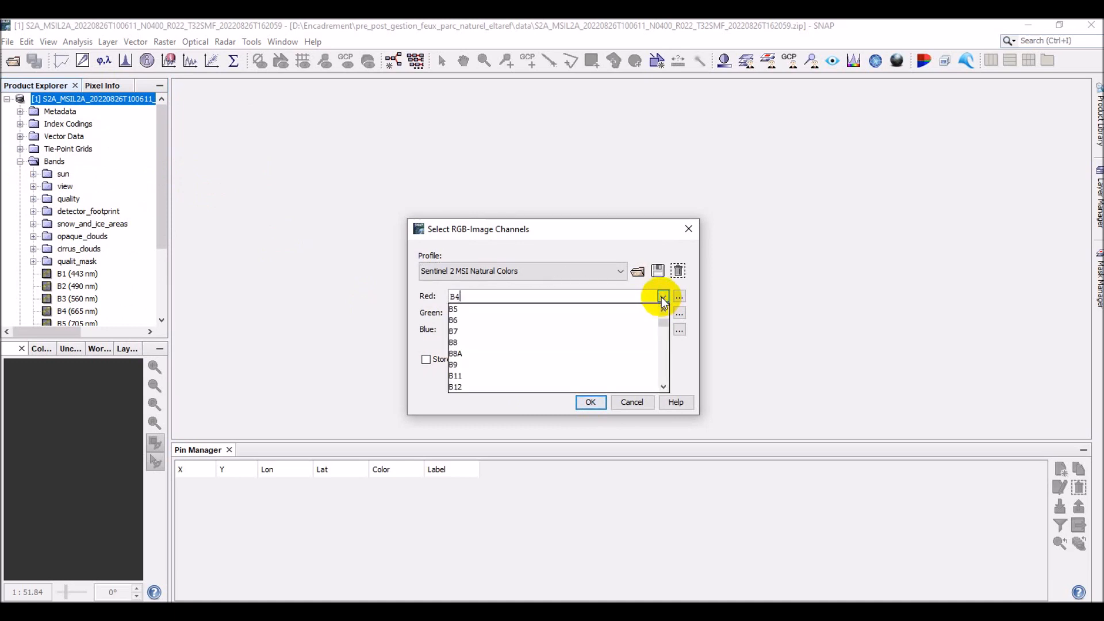
pyautogui.click(661, 297)
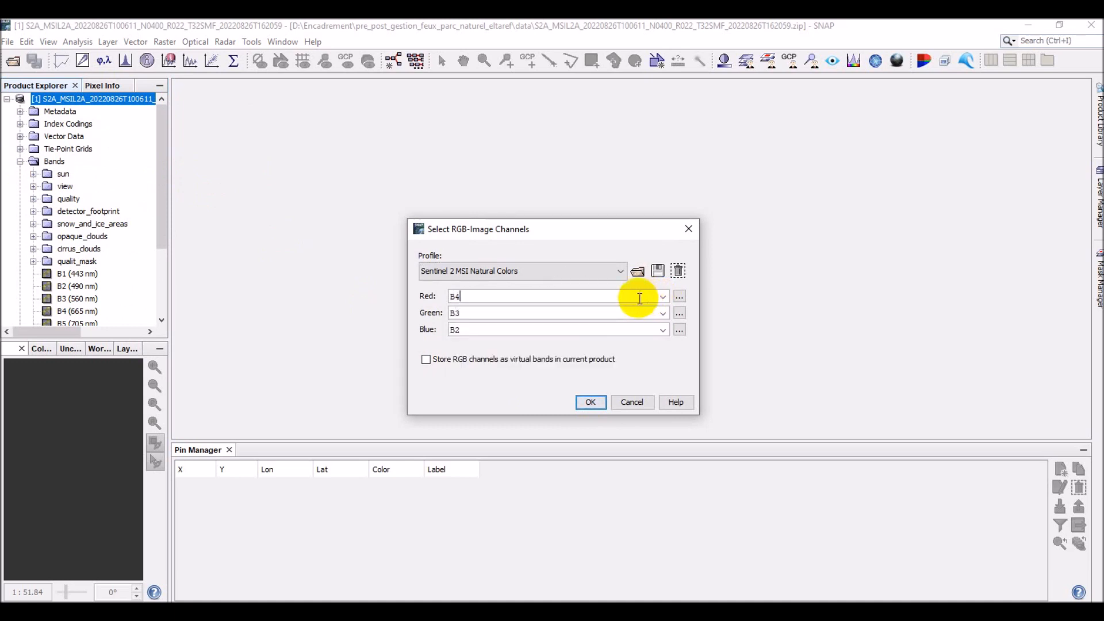
pyautogui.click(589, 402)
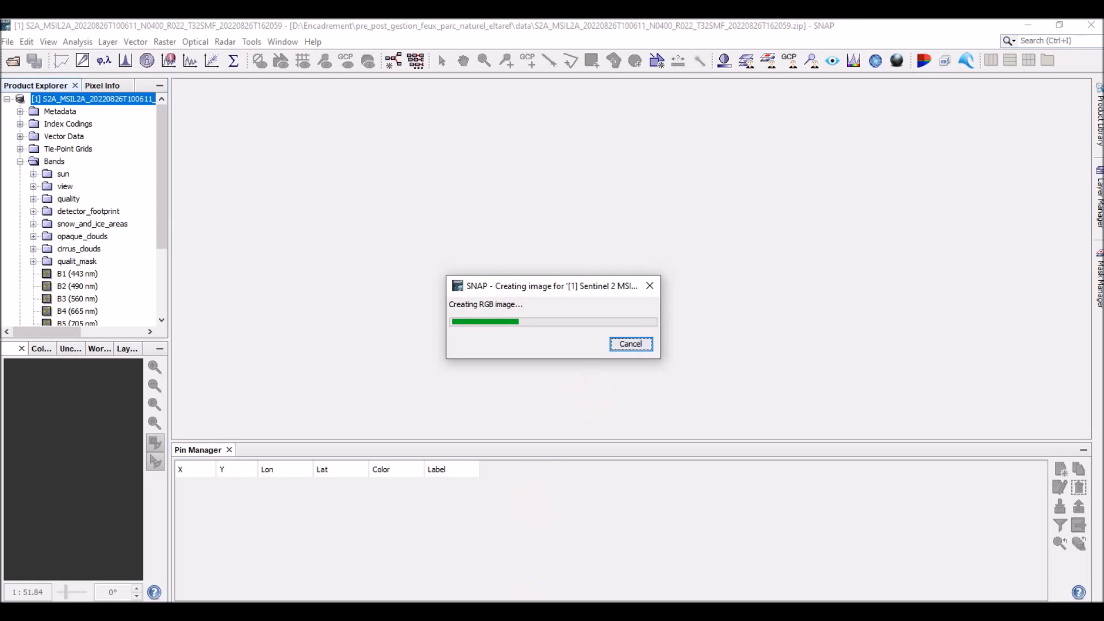
pyautogui.moveTo(585, 612)
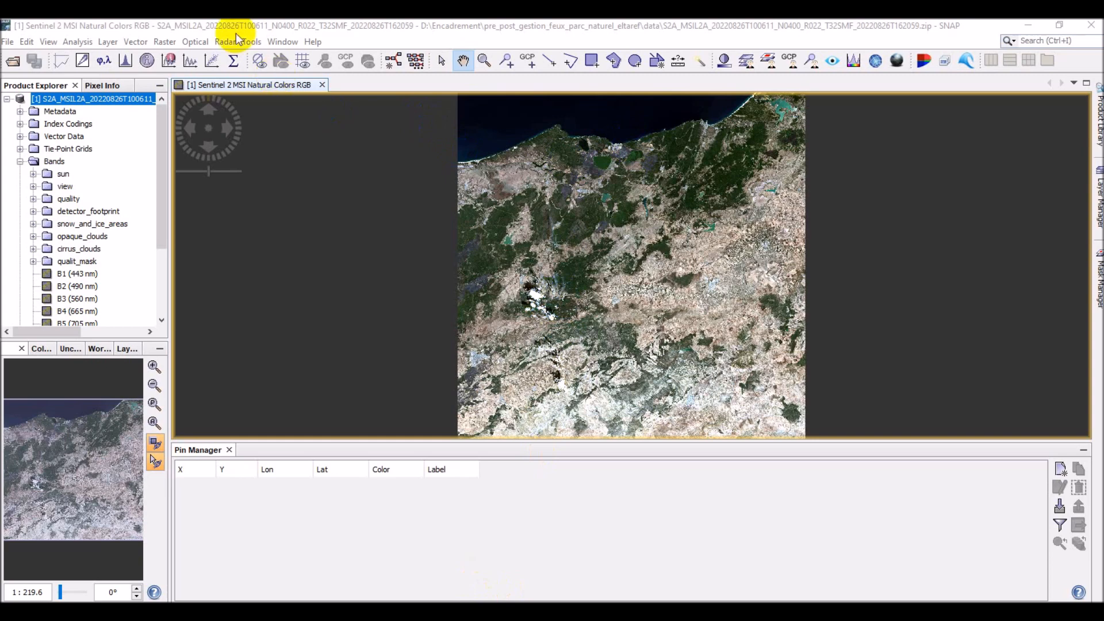
# - Set up Resampling of the 20220826 S2A product, defining the output size by reference band B2
pyautogui.click(162, 43)
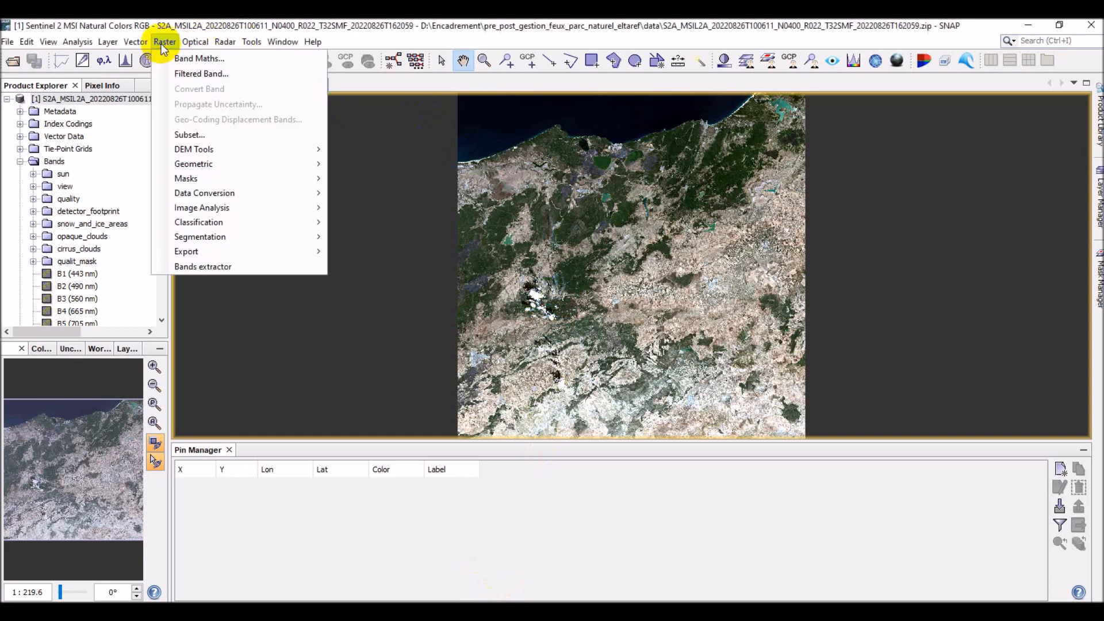
pyautogui.moveTo(179, 151)
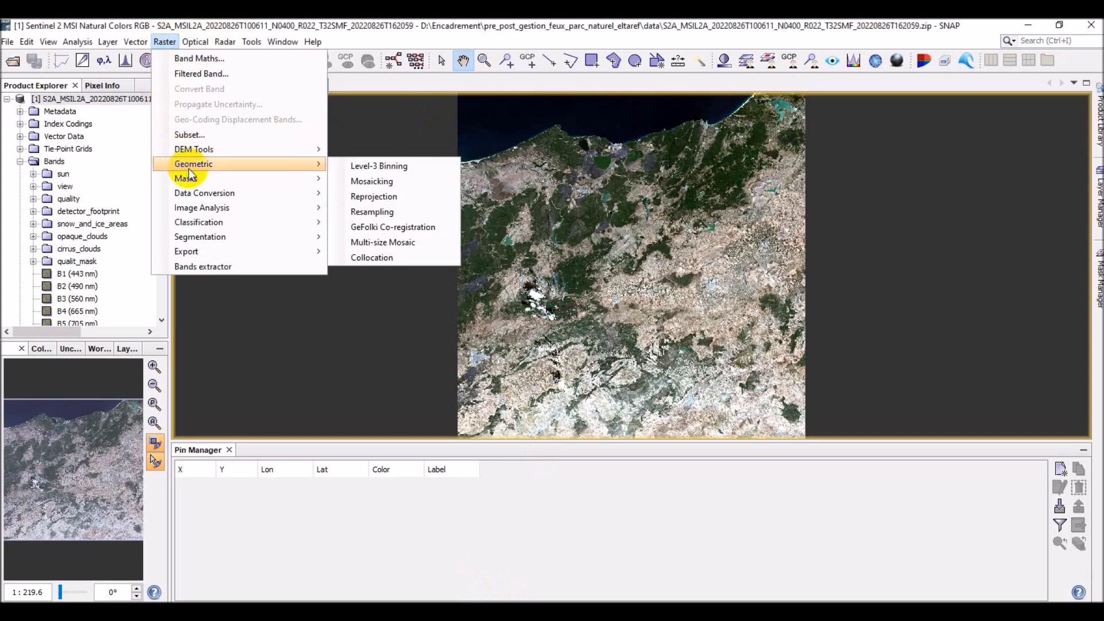
pyautogui.click(370, 213)
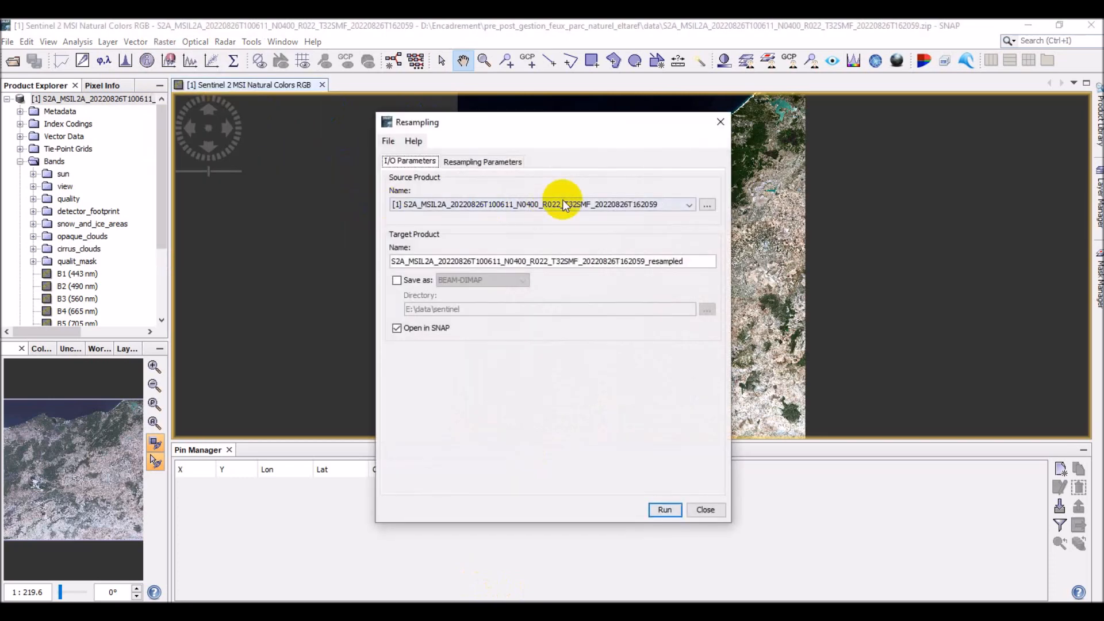
pyautogui.click(689, 205)
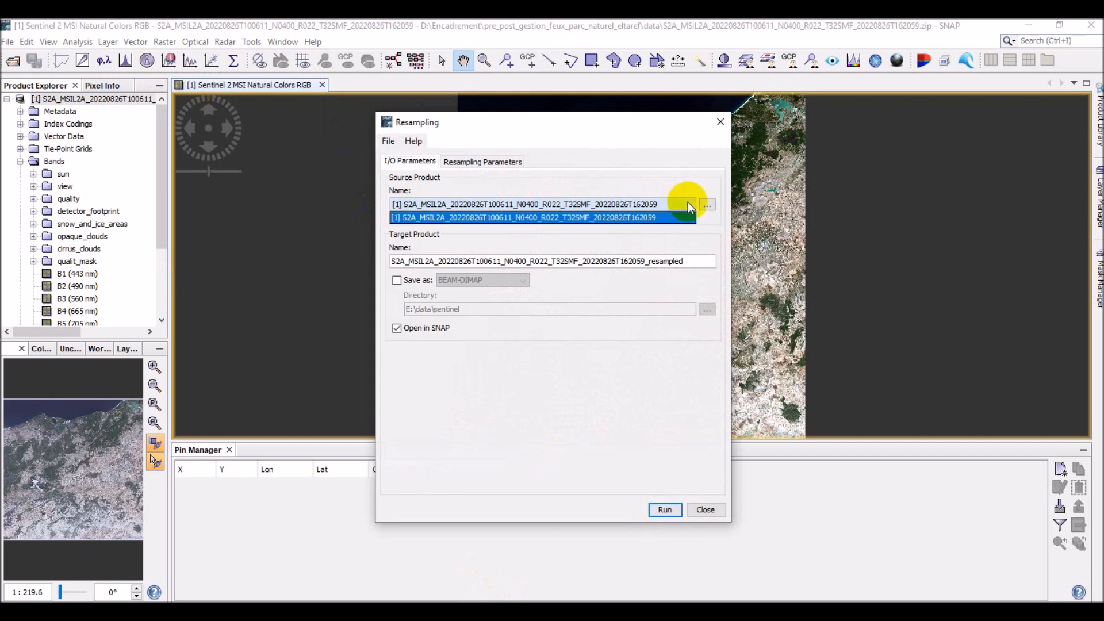
pyautogui.click(687, 206)
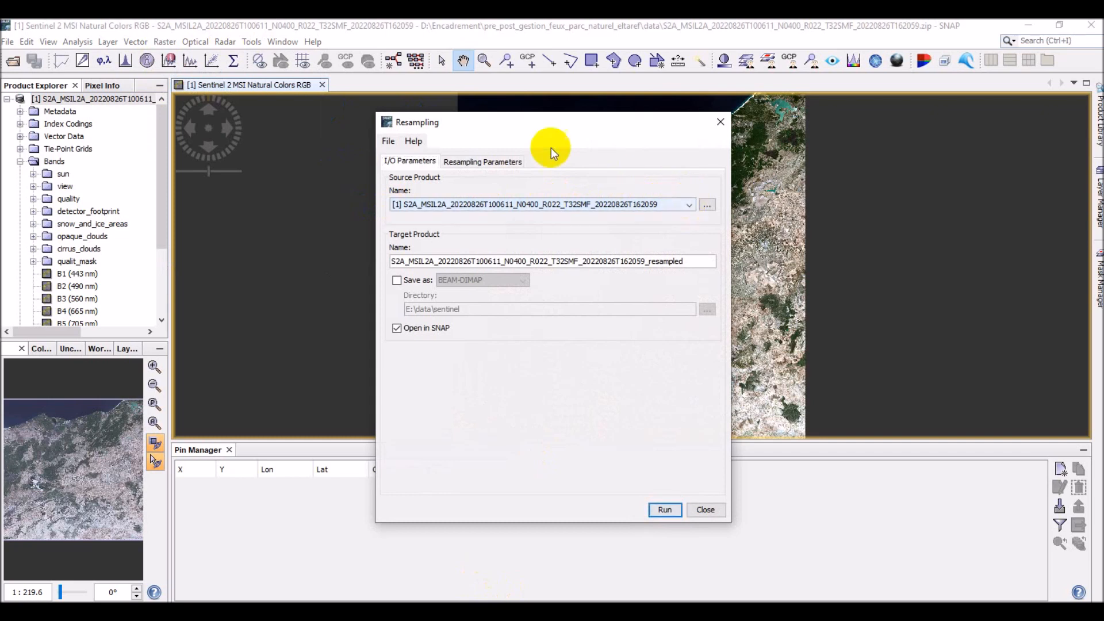
pyautogui.click(491, 166)
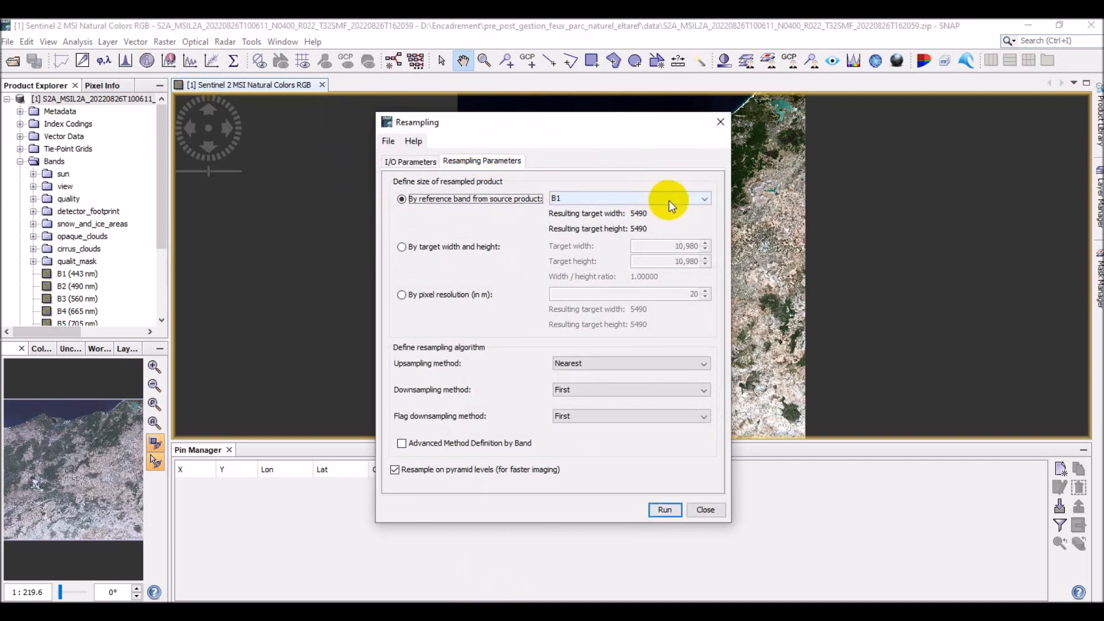
pyautogui.click(706, 198)
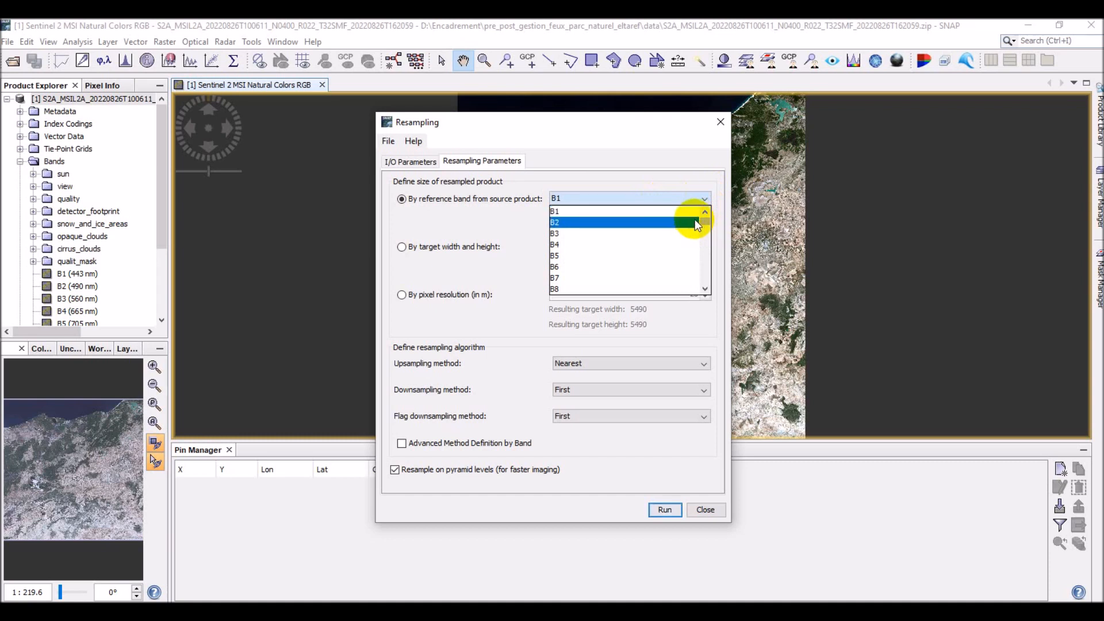
pyautogui.click(694, 223)
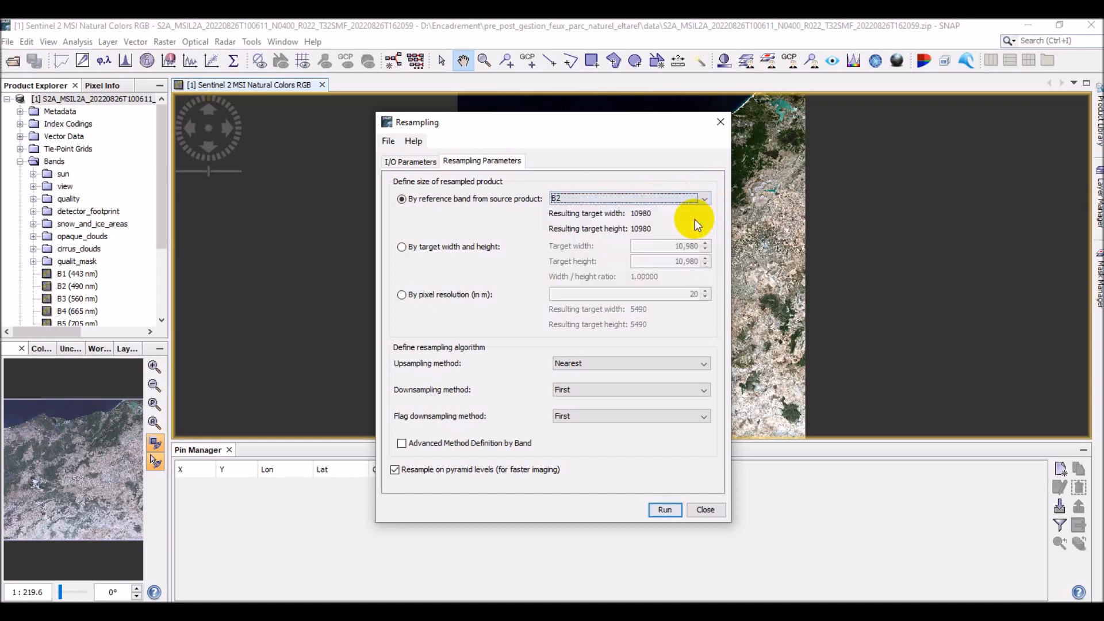
pyautogui.click(427, 164)
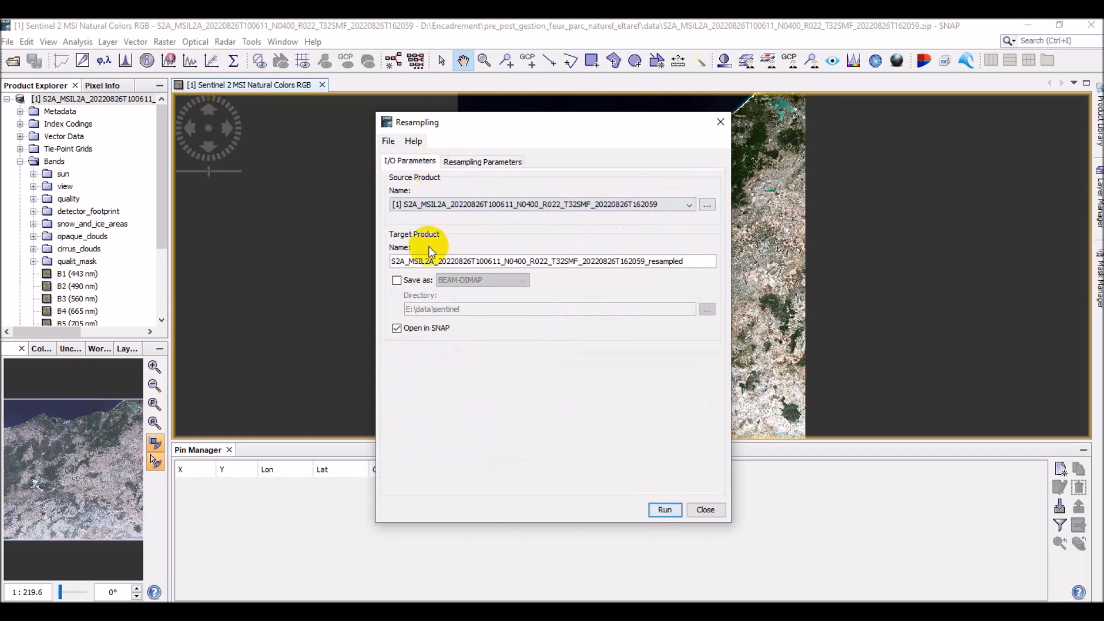
pyautogui.click(482, 162)
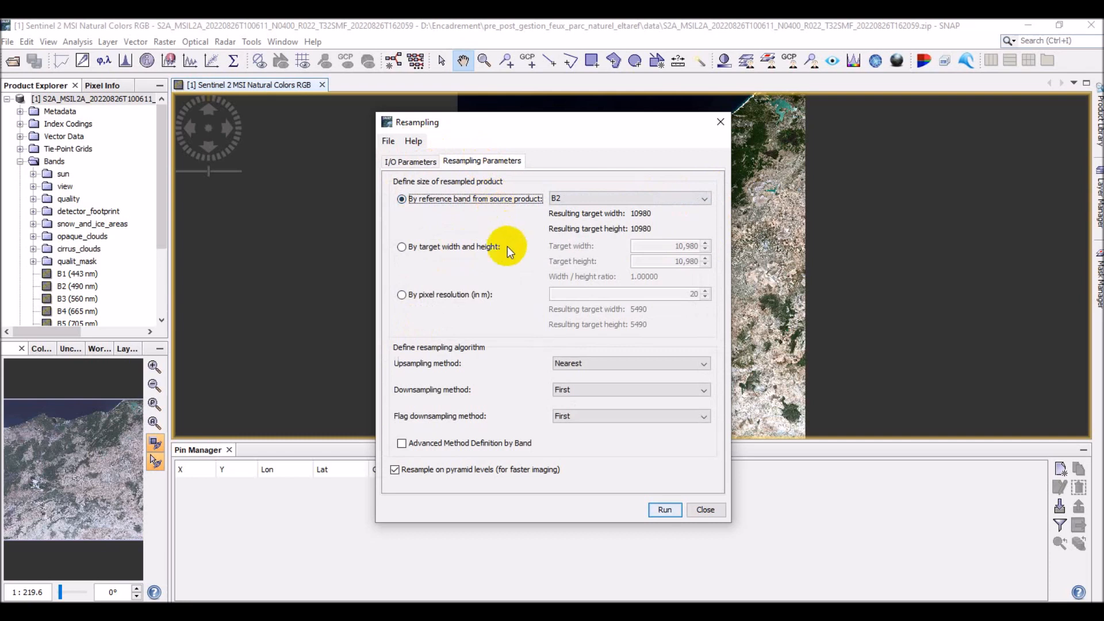
# - Run the resampling, accept the completion message and close the Resampling dialog
pyautogui.click(664, 510)
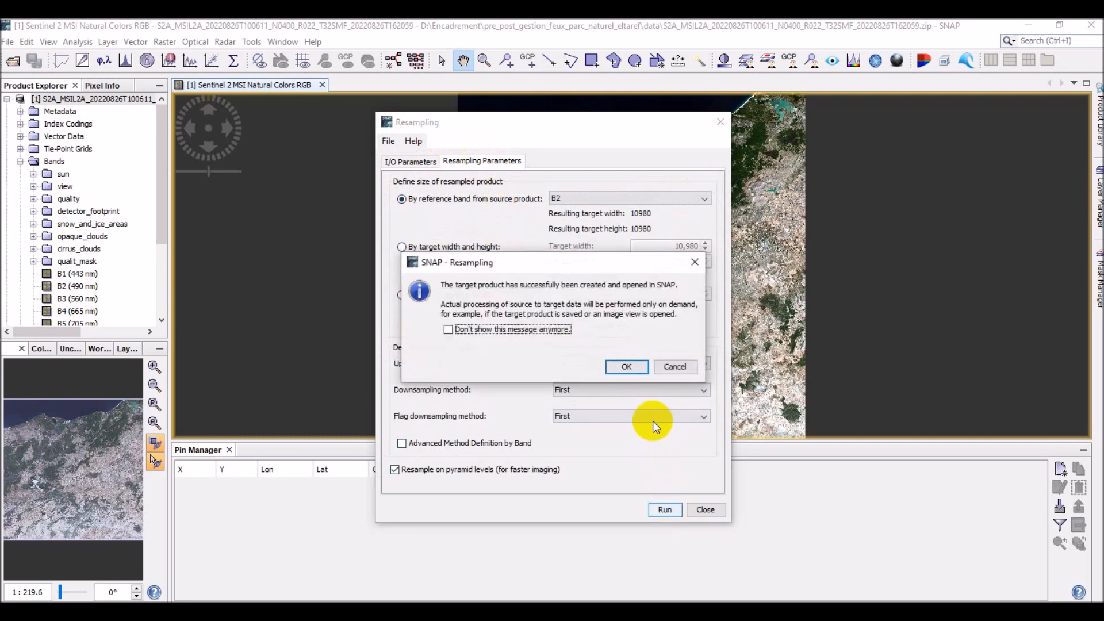
pyautogui.click(626, 367)
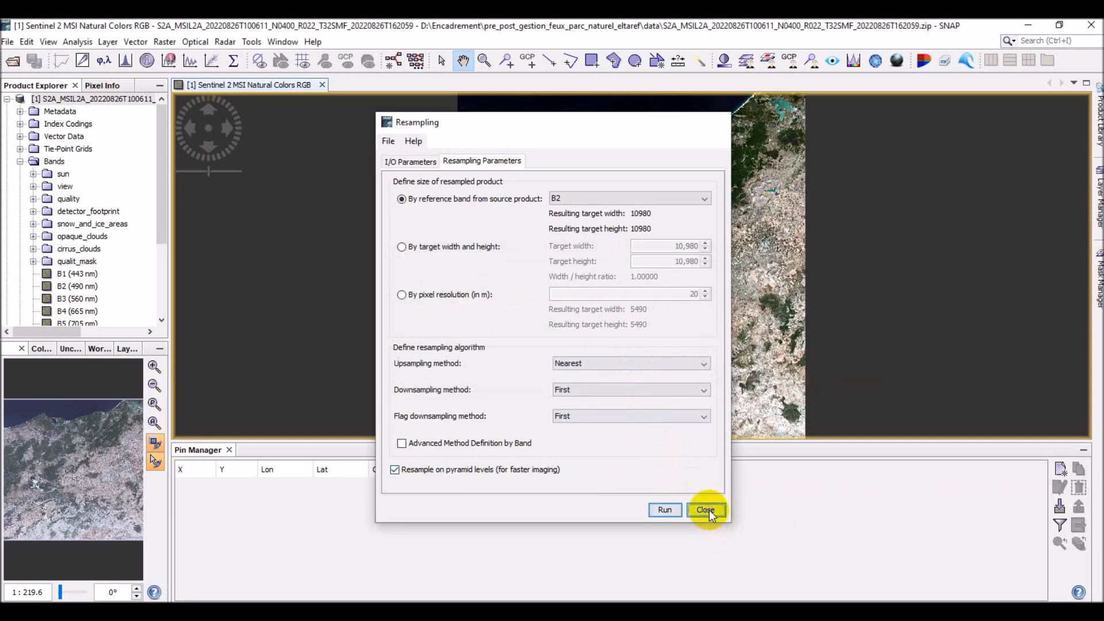
pyautogui.click(706, 510)
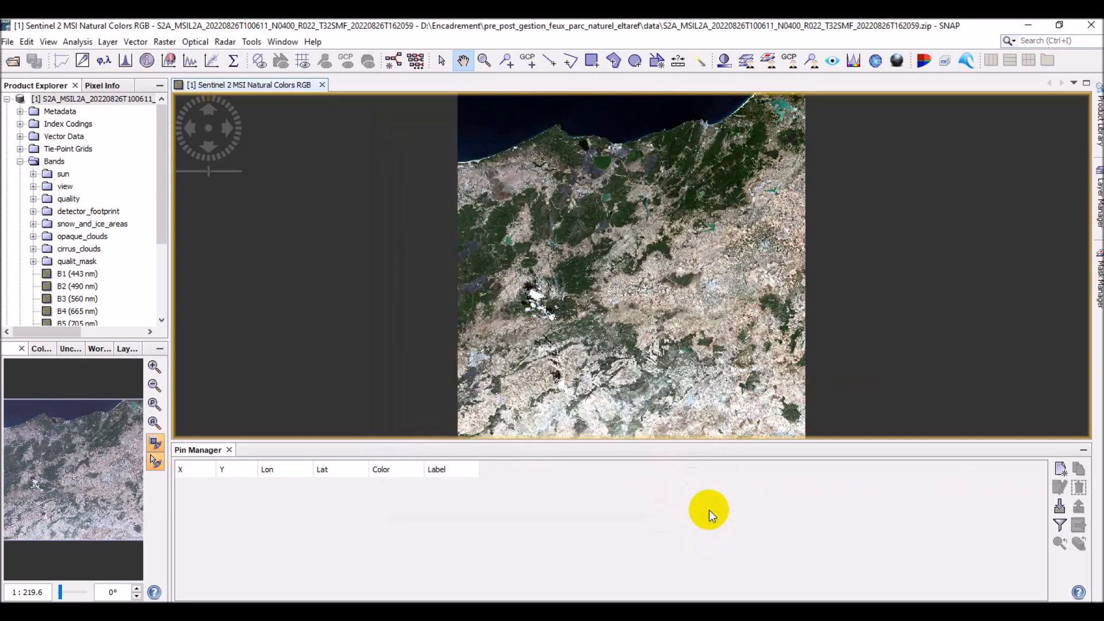
# - Collapse the original product in the product tree and expand the resampled product
pyautogui.click(7, 99)
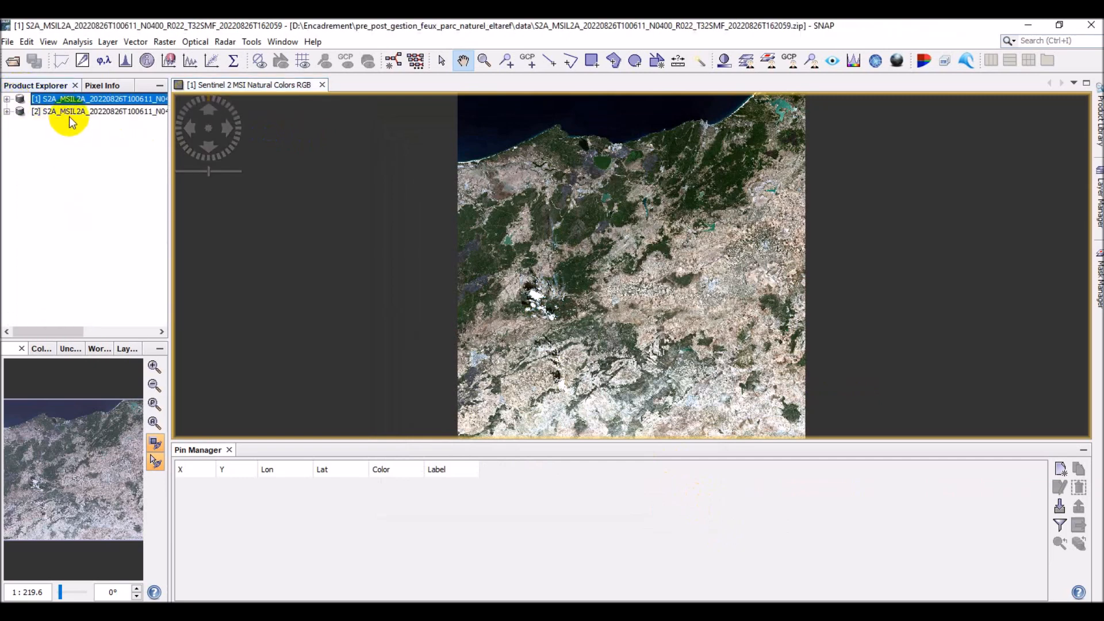
pyautogui.click(76, 115)
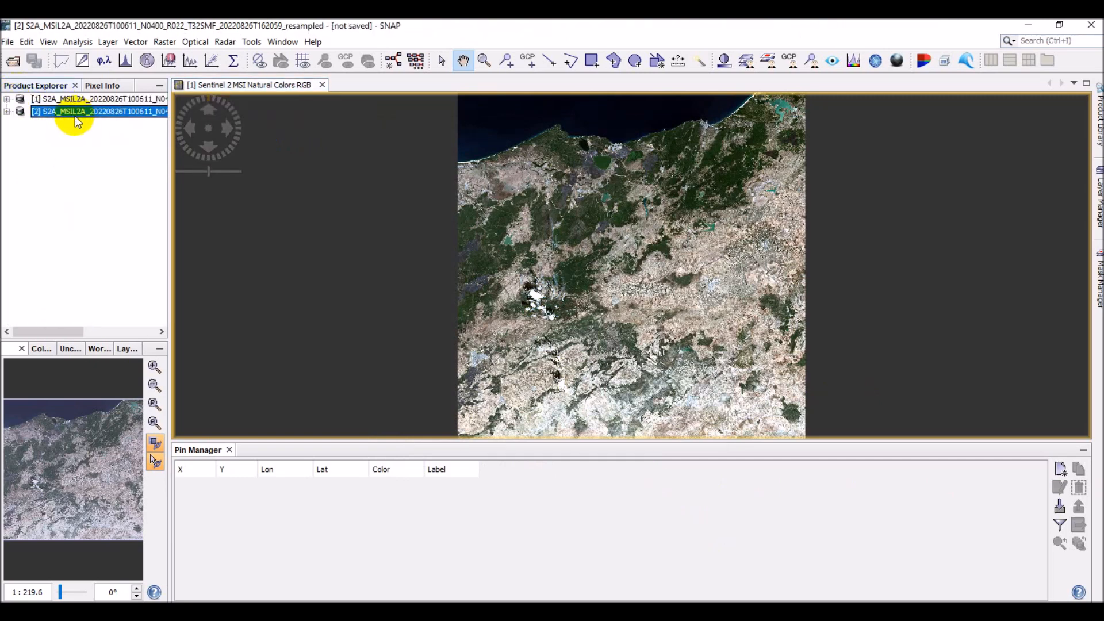
pyautogui.click(6, 112)
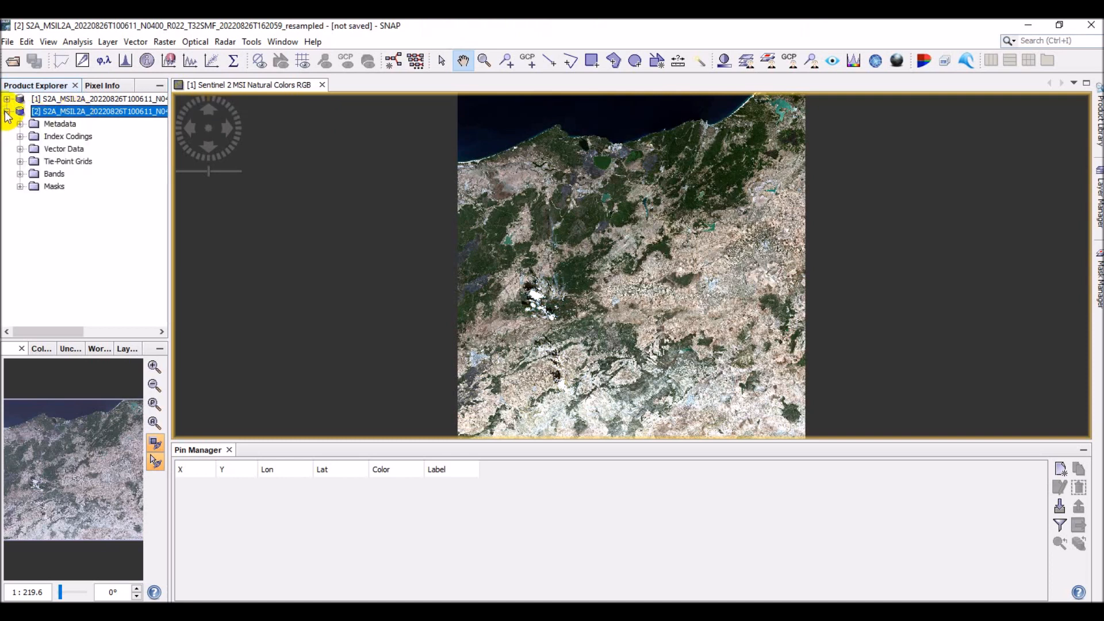
pyautogui.click(289, 82)
# - Open a Sentinel 2 MSI Natural Colors RGB image (B4, B3, B2) of the resampled product and close the original product's RGB view
pyautogui.click(118, 113)
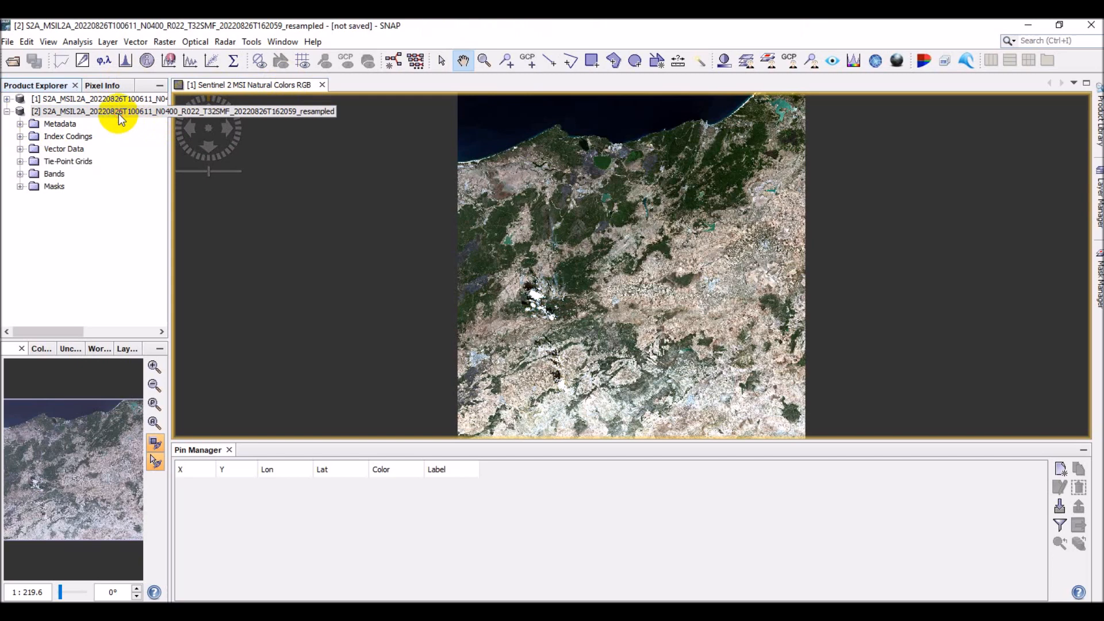
pyautogui.rightClick(119, 113)
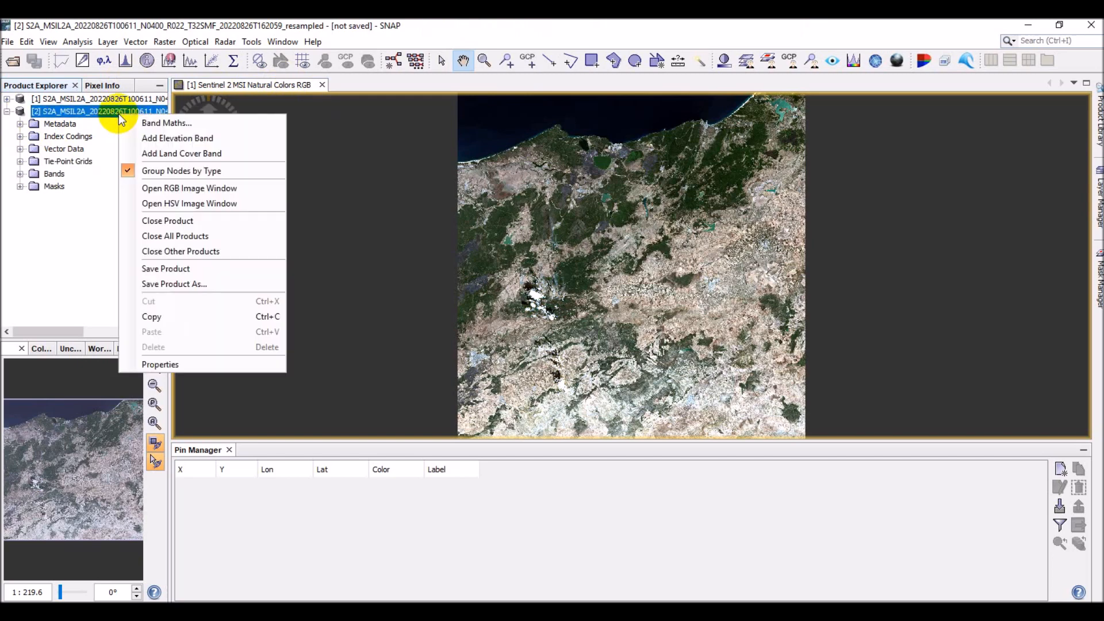
pyautogui.click(173, 188)
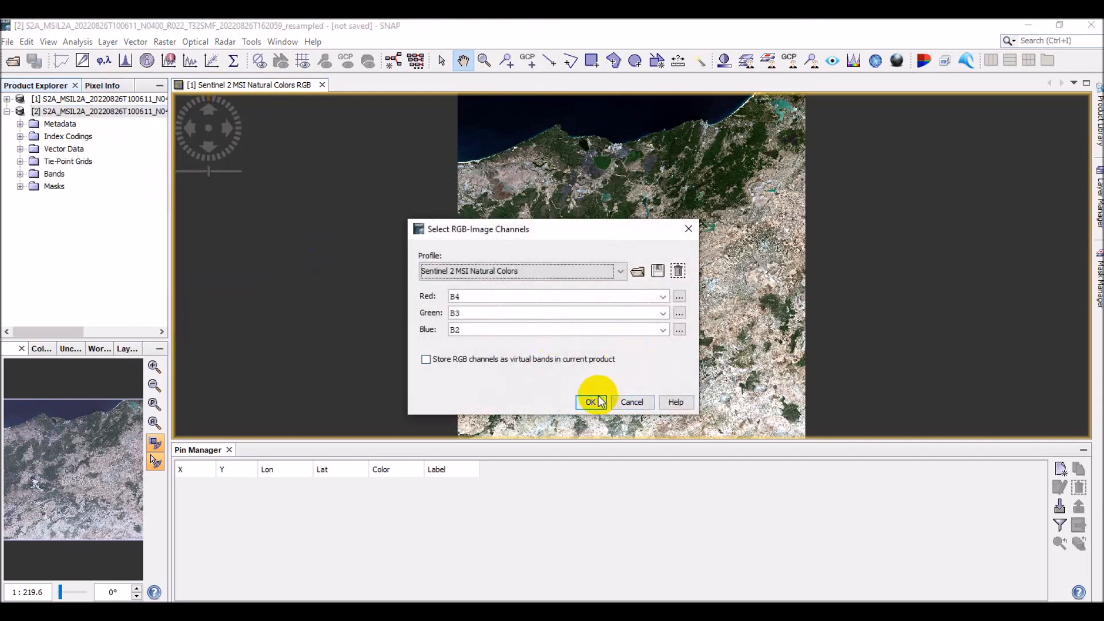
pyautogui.click(600, 401)
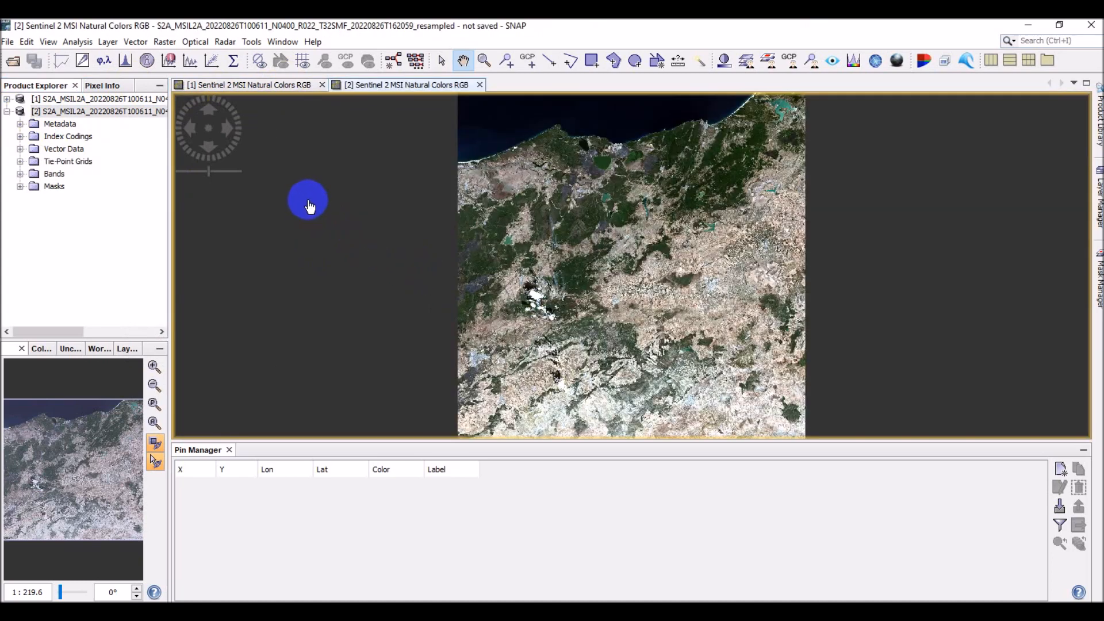
pyautogui.click(321, 84)
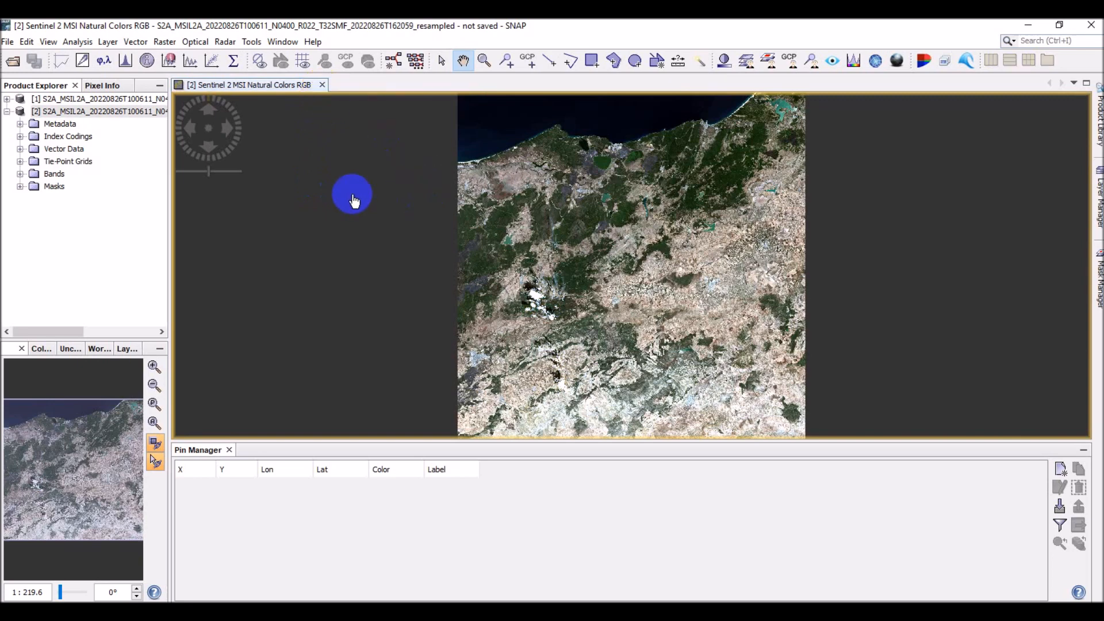
# - Create a spatial subset of the resampled product spanning about X 2664 to 6290 and Y 888 to 3774, keeping all bands
pyautogui.click(165, 42)
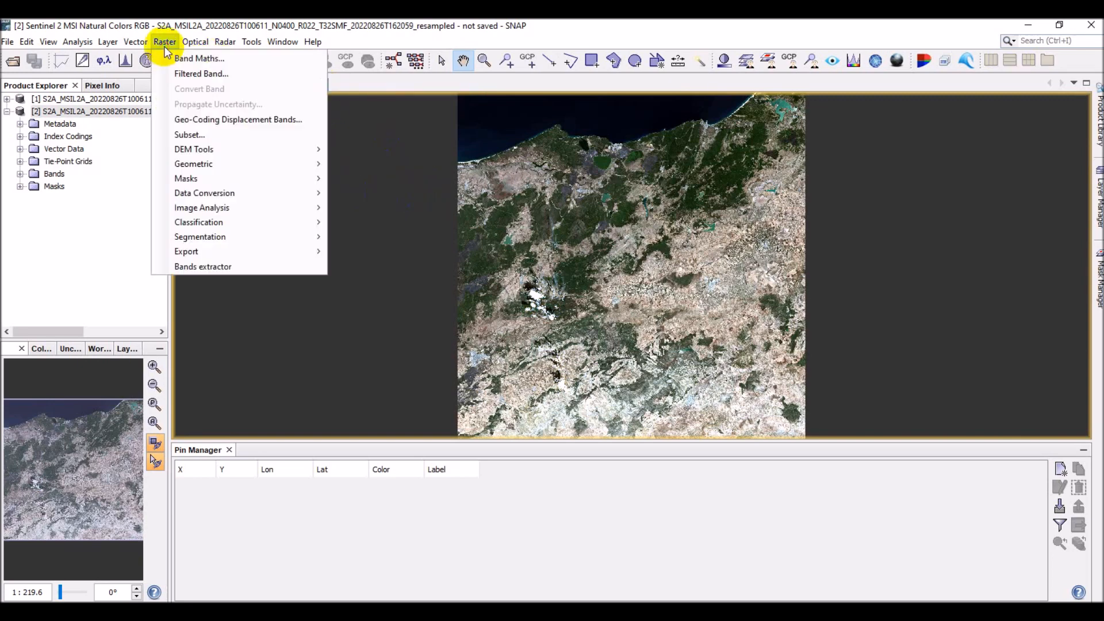
pyautogui.click(182, 136)
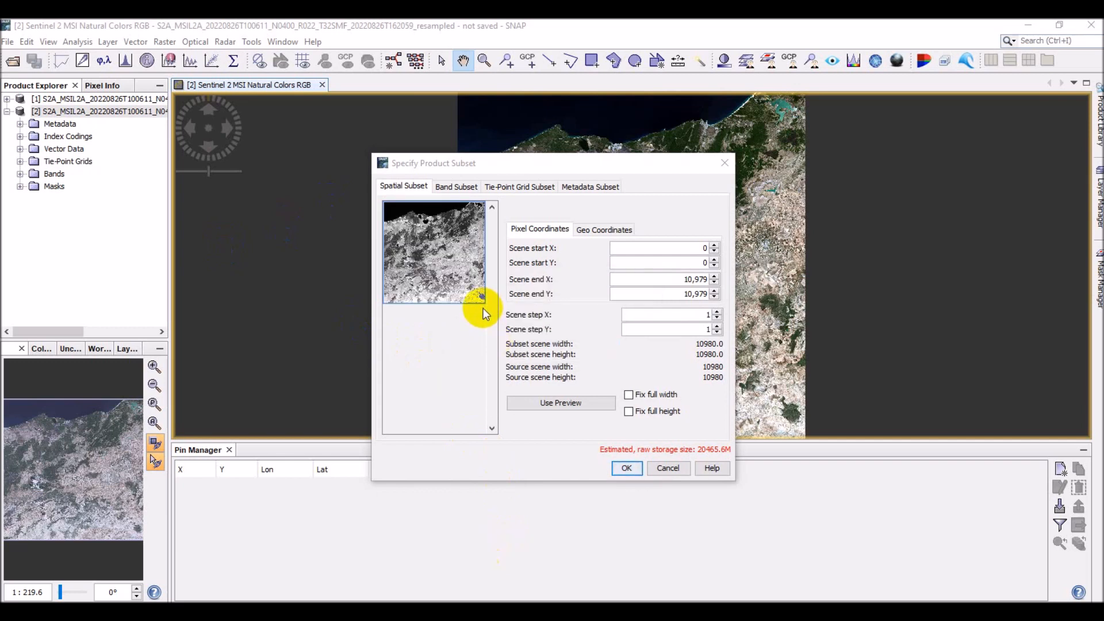
pyautogui.moveTo(484, 304); pyautogui.dragTo(427, 223)
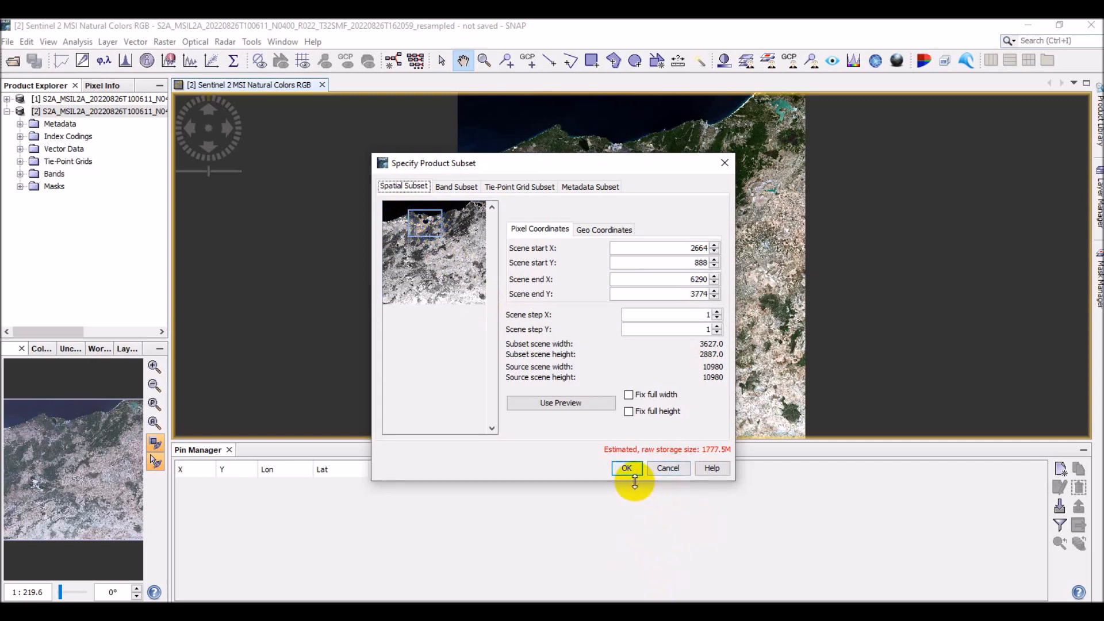
pyautogui.click(443, 191)
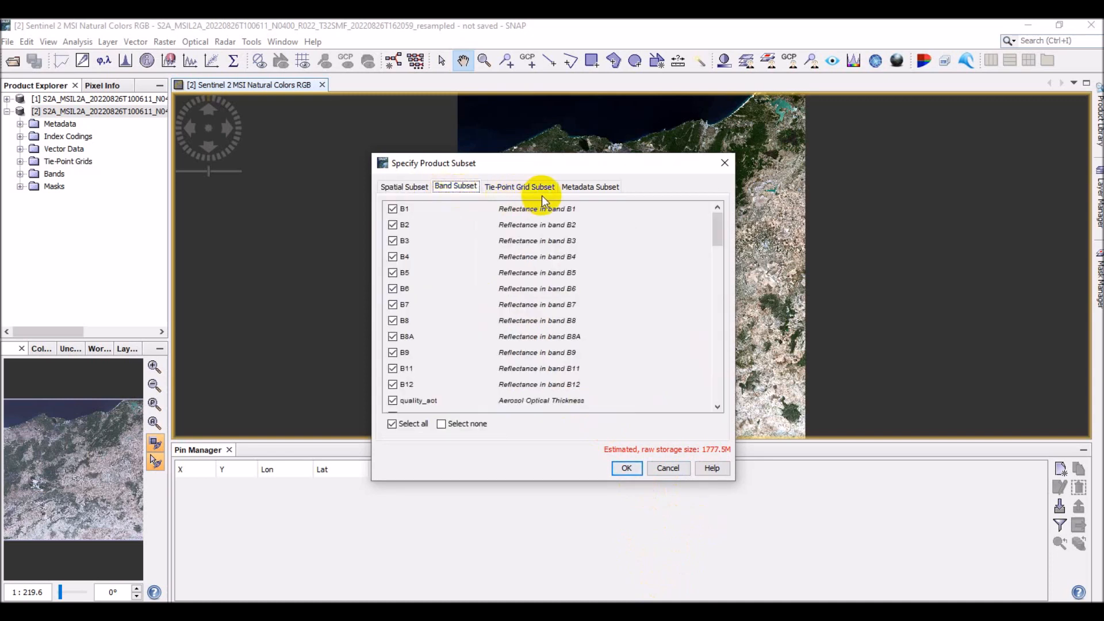
pyautogui.click(415, 187)
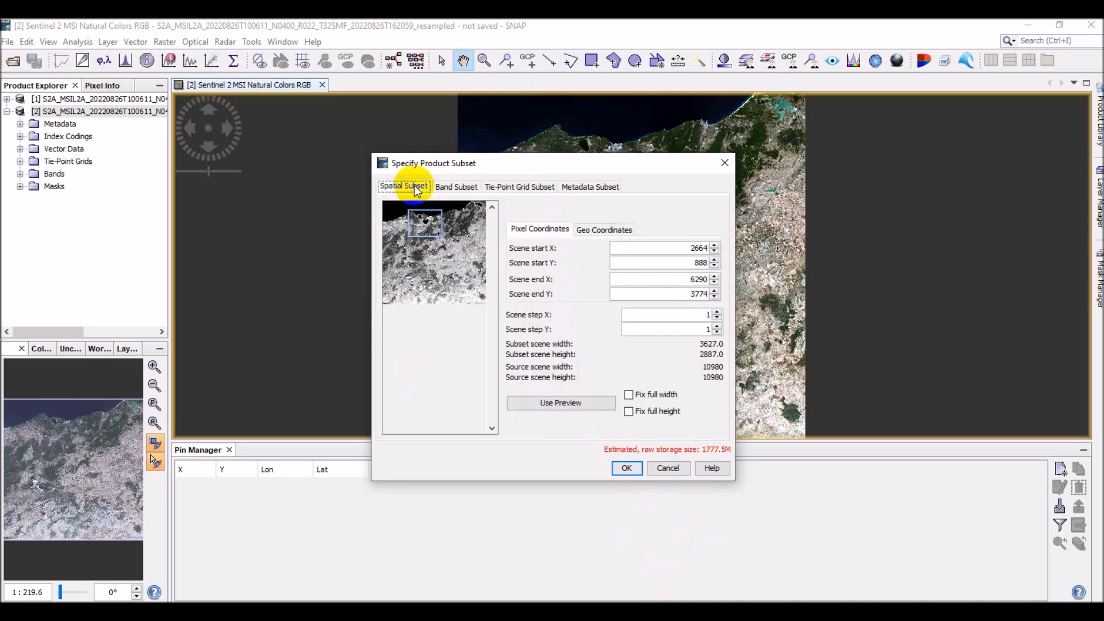
pyautogui.click(628, 468)
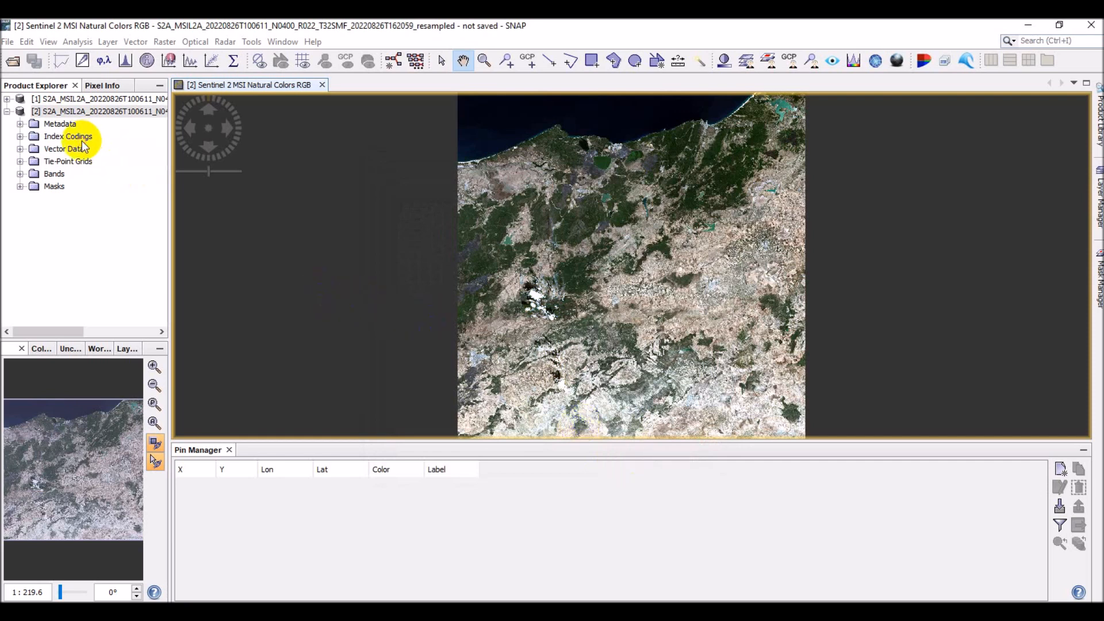
# - Collapse the resampled product in the tree and open a Sentinel 2 MSI Natural Colors RGB image (B4, B3, B2) of the subset product
pyautogui.click(7, 113)
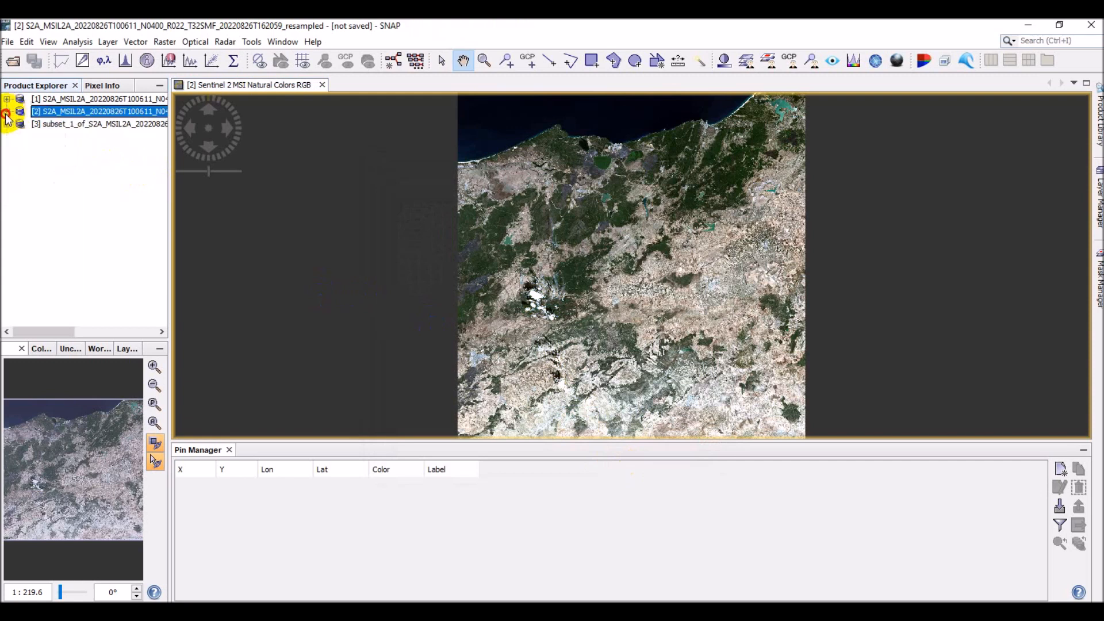
pyautogui.click(70, 127)
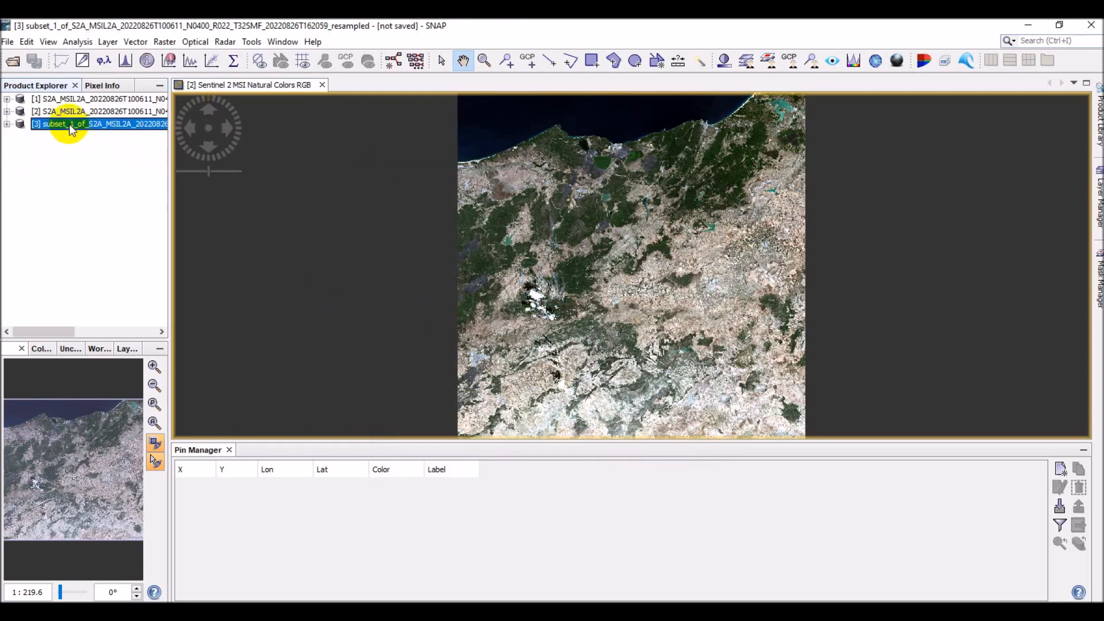
pyautogui.rightClick(70, 124)
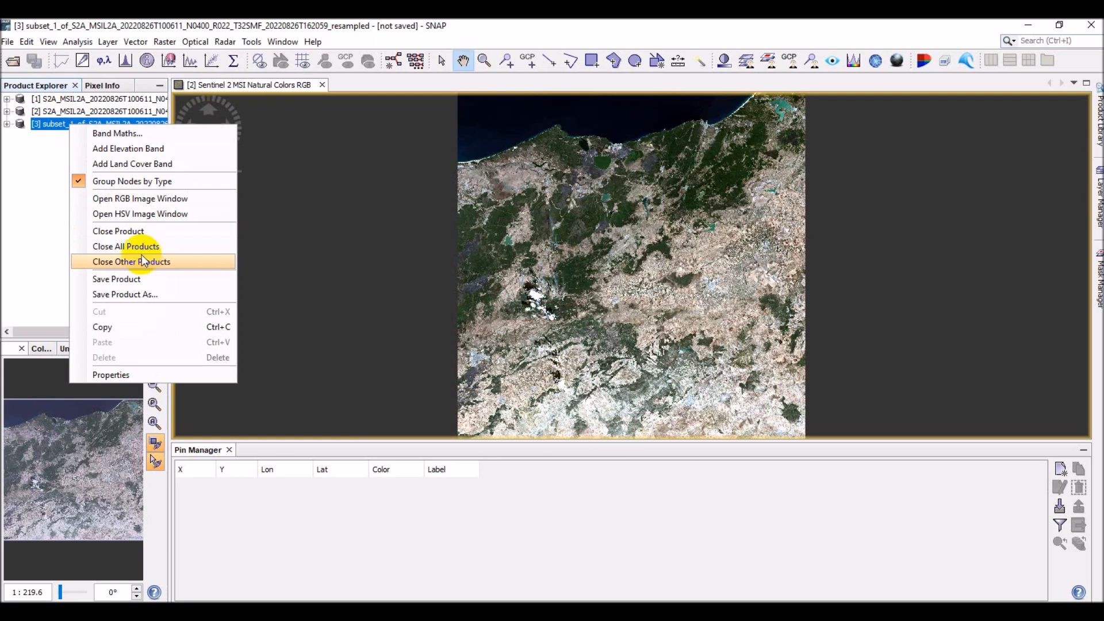
pyautogui.click(151, 201)
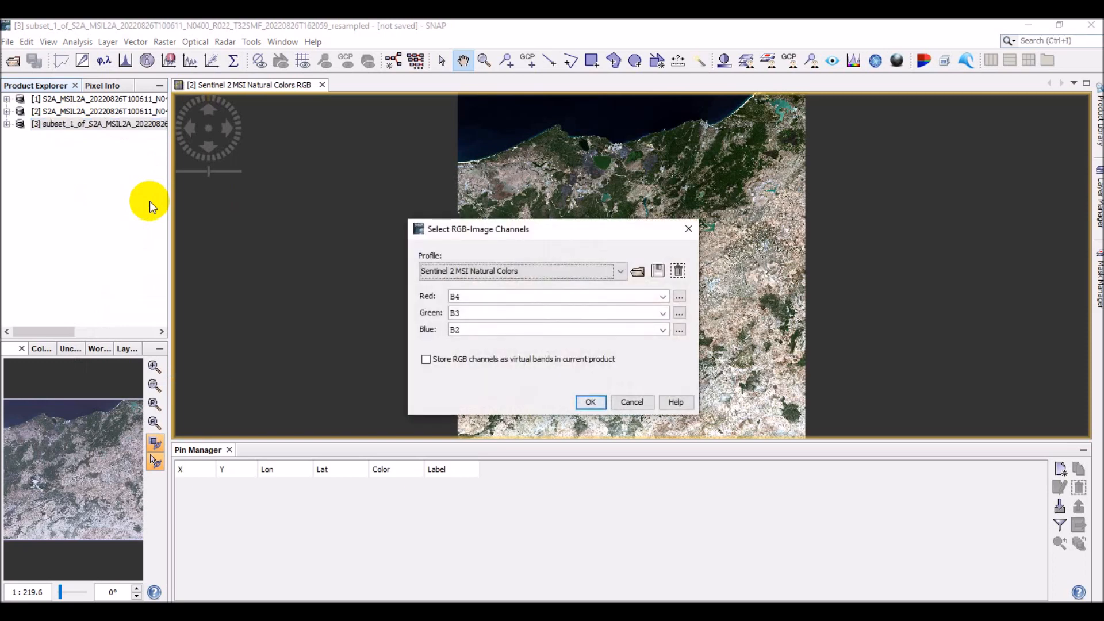
pyautogui.click(597, 403)
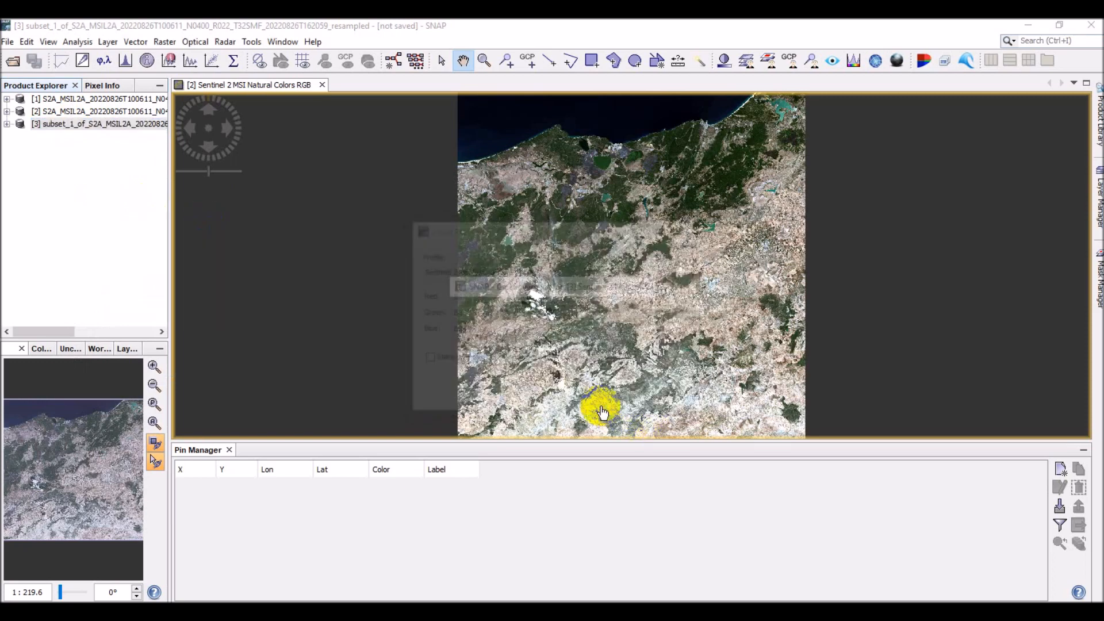